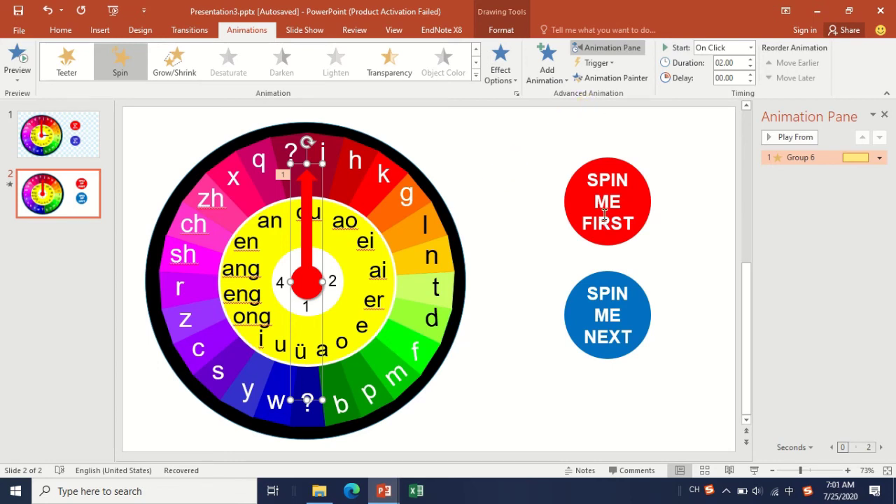
click(600, 63)
mouse_move(608, 89)
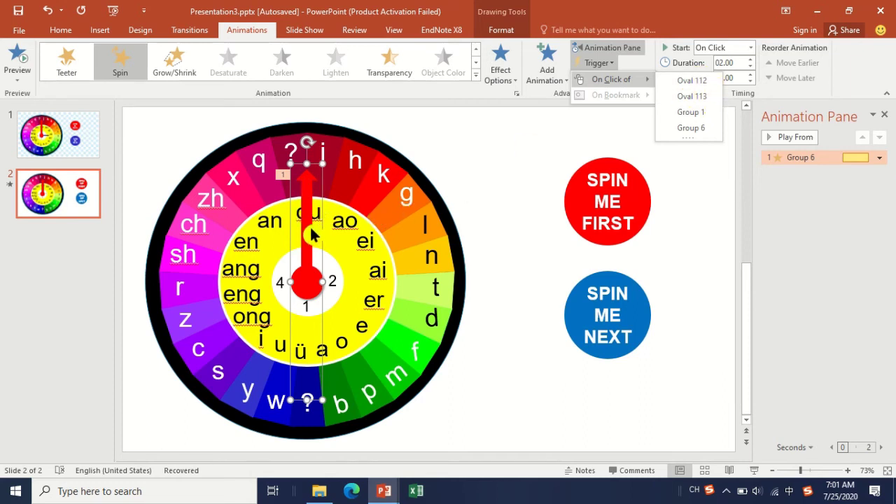
click(709, 195)
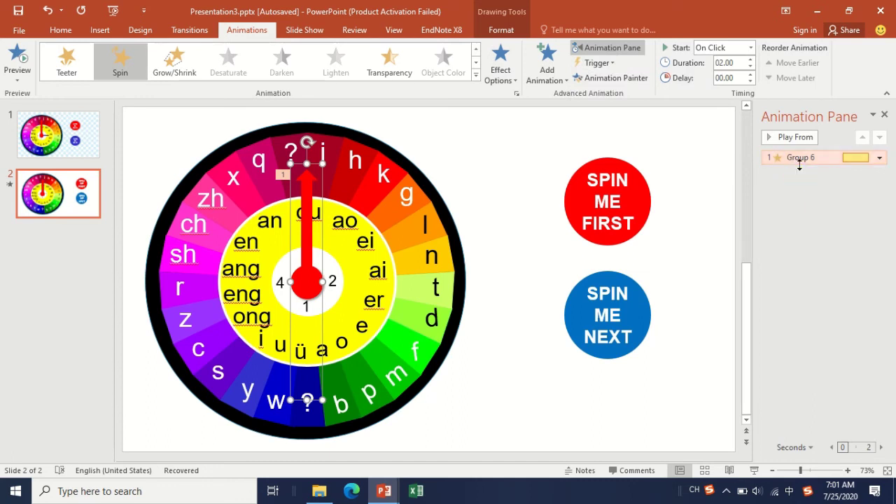
key(Escape)
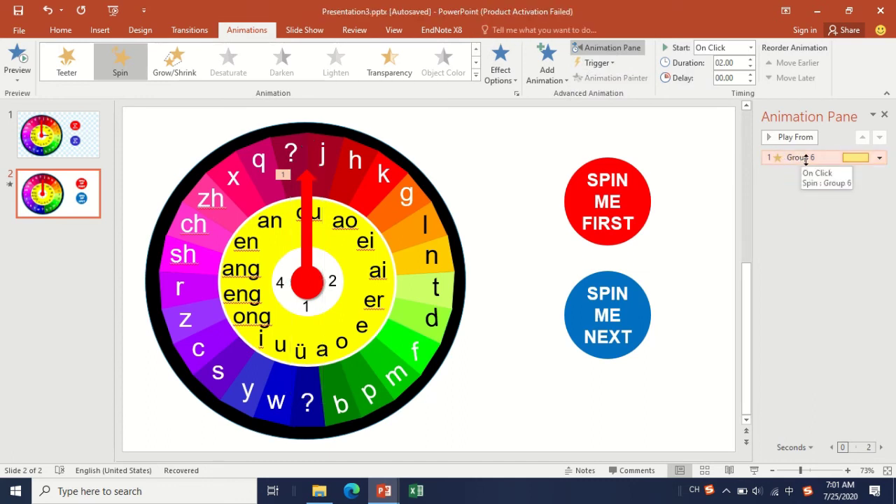
Set the red arrow's Spin animation to start on click of Oval 112: SPIN ME FIRST
click(881, 160)
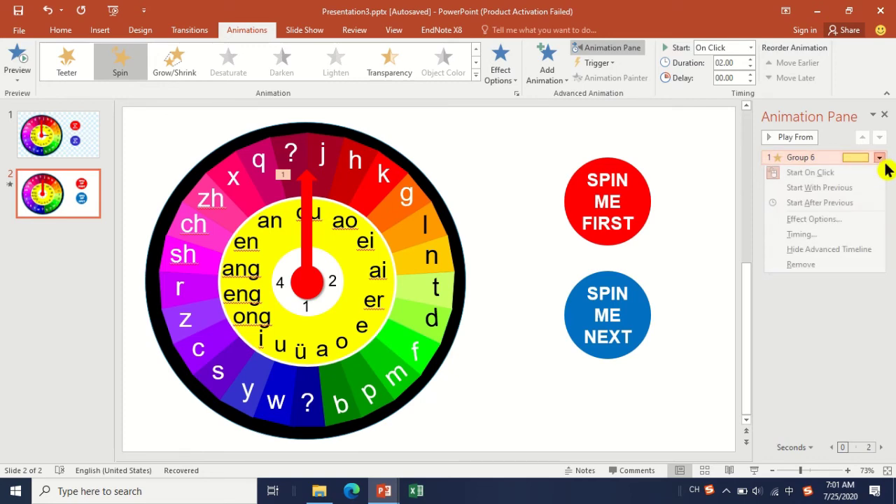
click(842, 238)
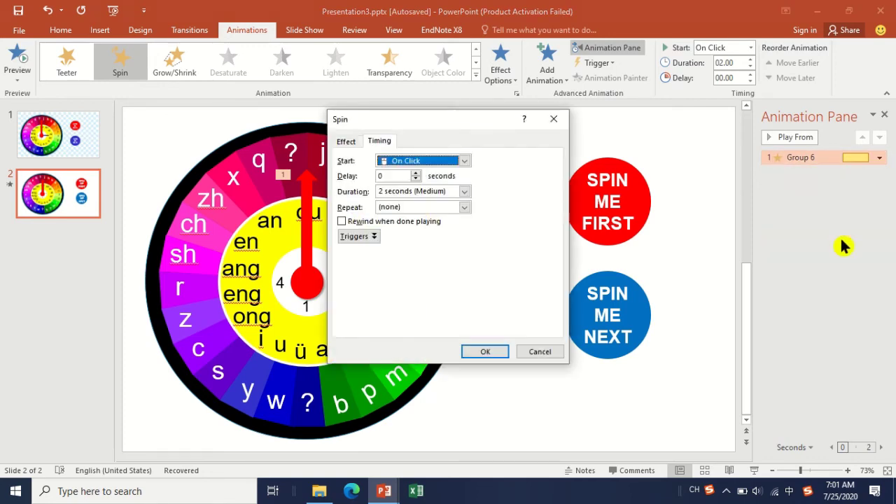
click(372, 239)
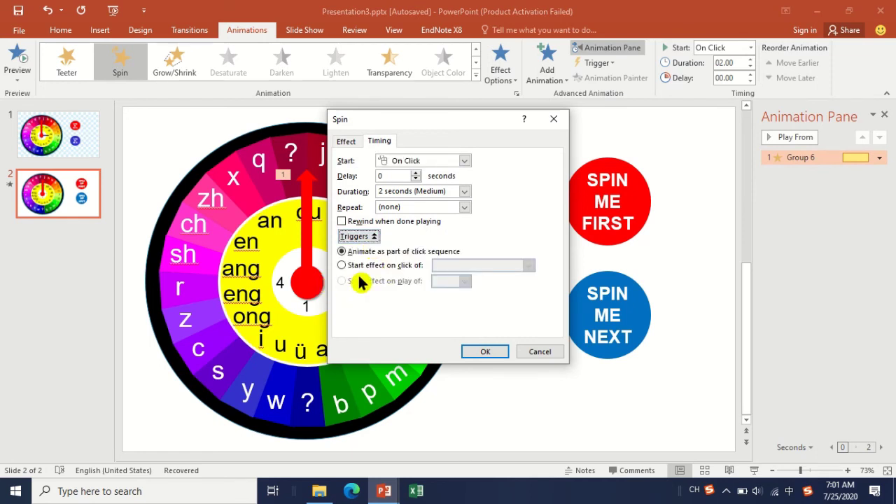
click(378, 266)
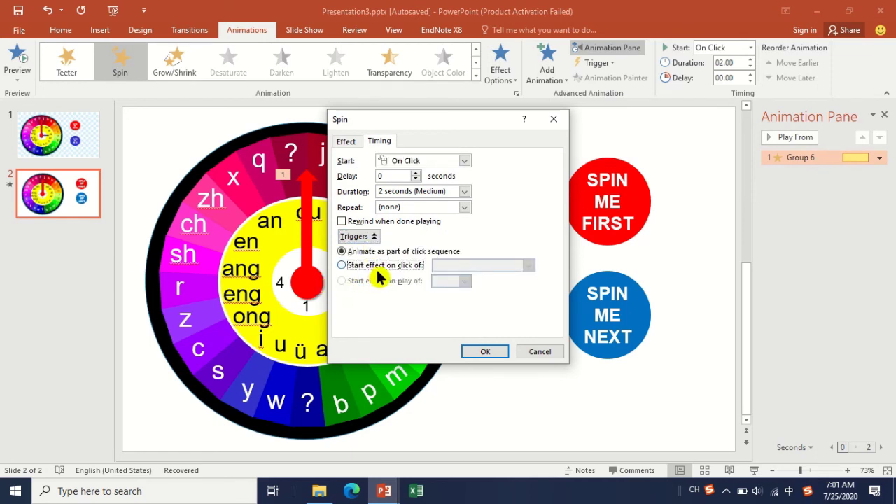
click(509, 268)
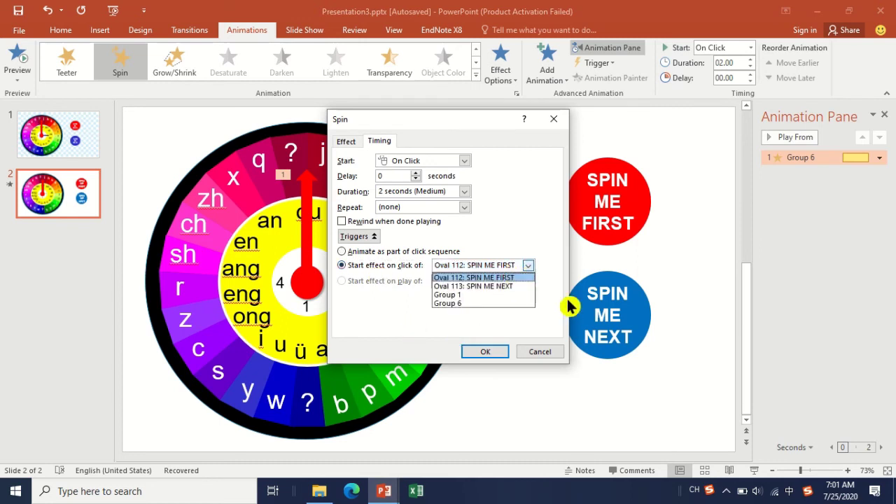
click(522, 278)
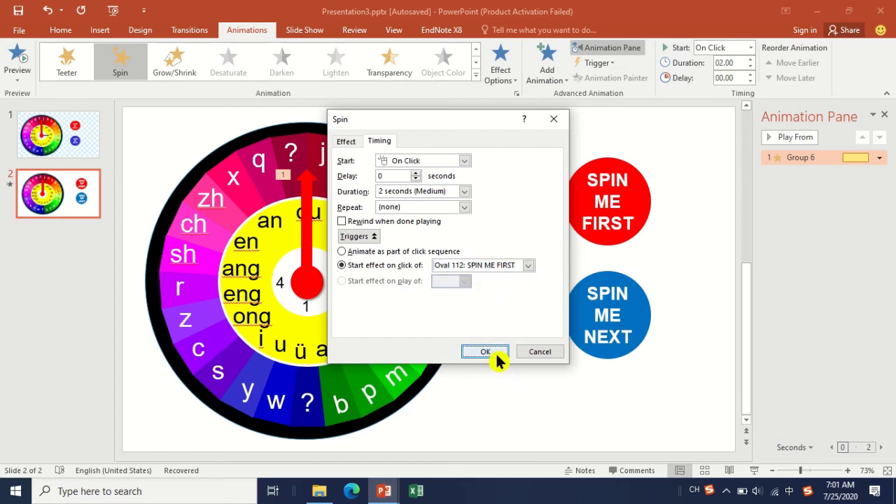
click(495, 352)
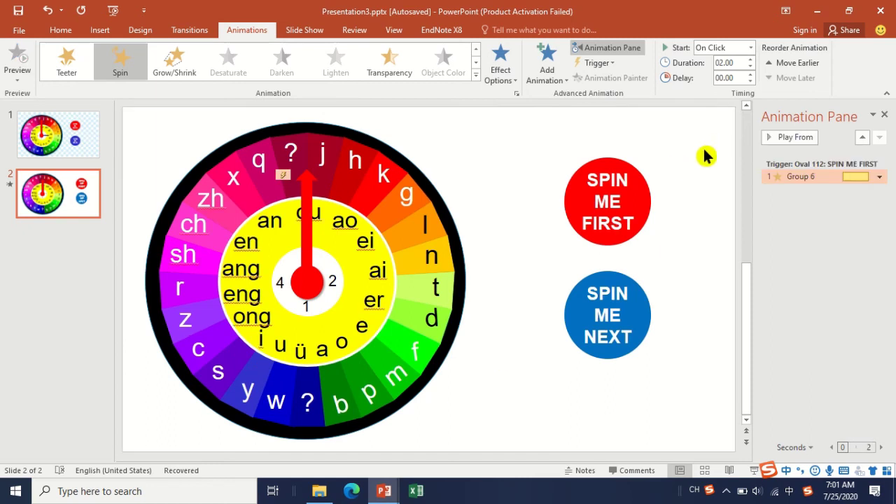
Set the arrow's Spin animation duration to 0.5 seconds and preview it
double_click(728, 63)
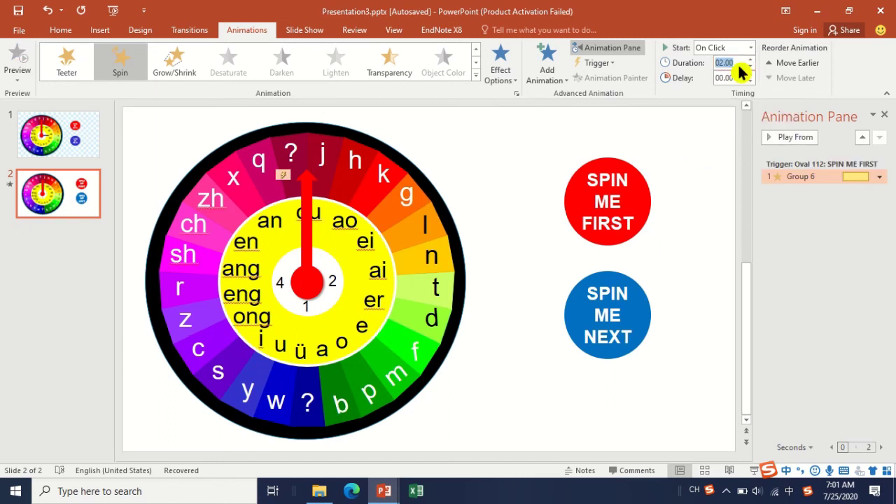
text(0.5)
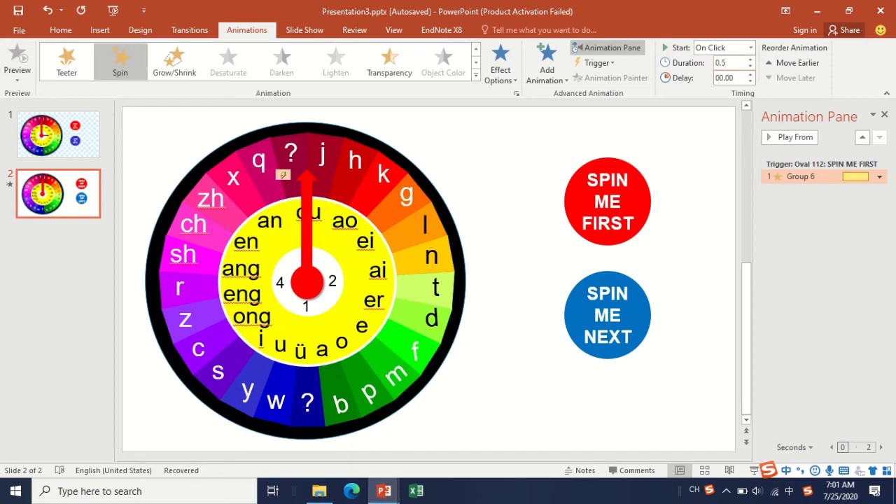
key(Return)
click(789, 138)
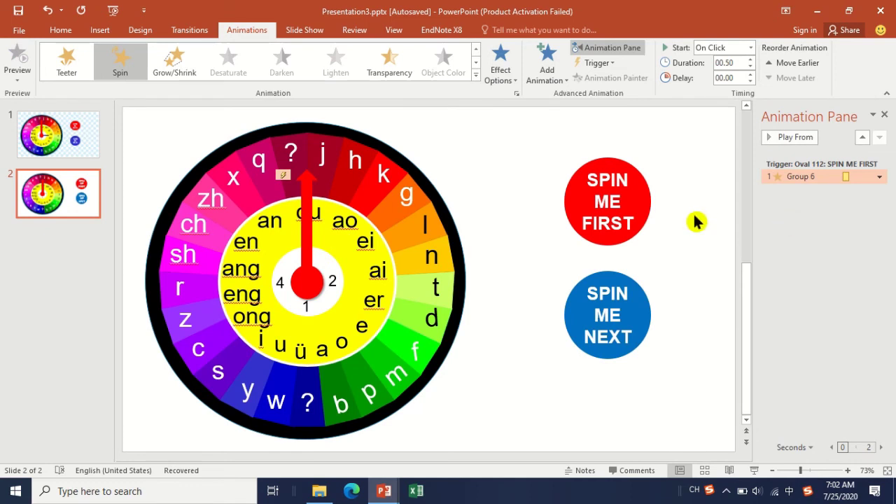
Add a Fade entrance animation to the red arrow and place it after the Spin under the SPIN ME FIRST trigger
click(308, 194)
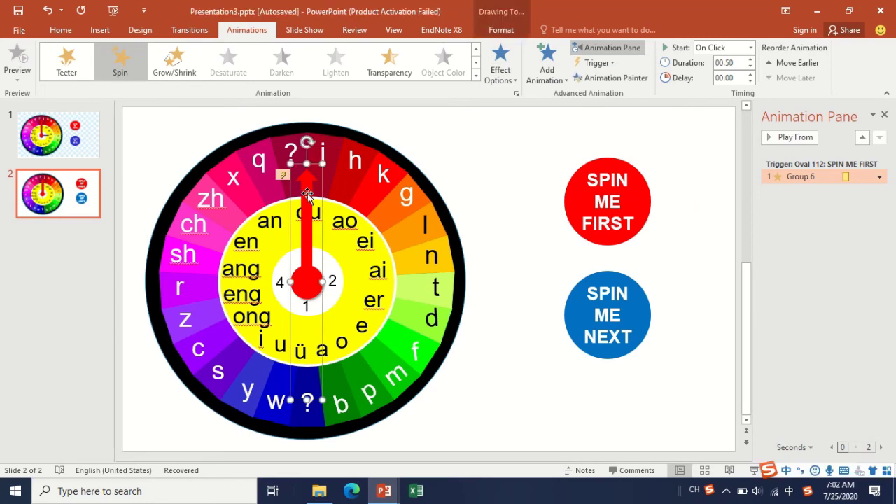
click(544, 78)
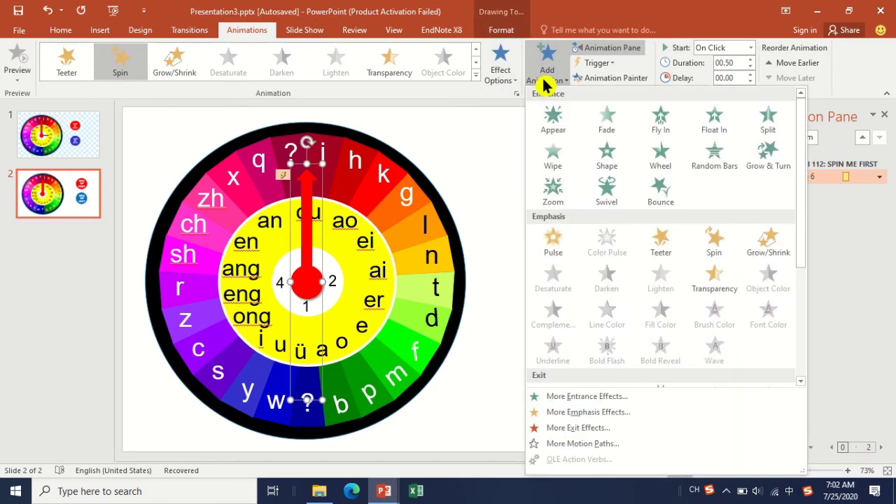
click(603, 119)
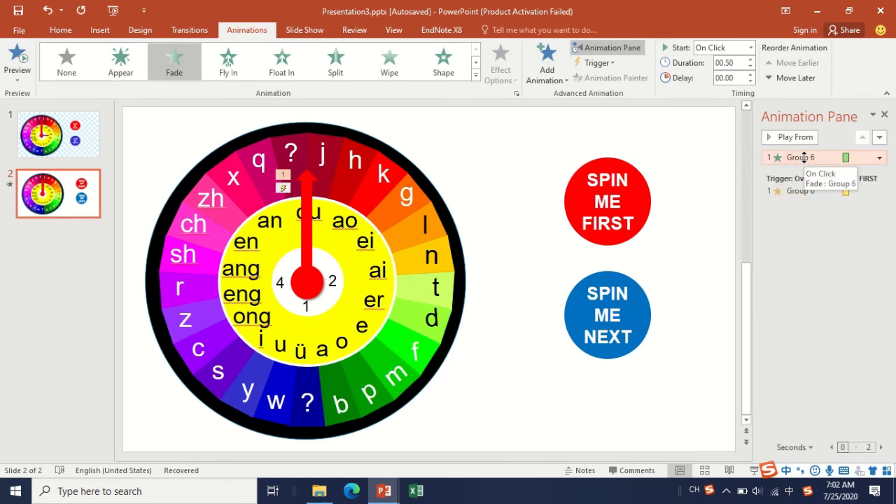
drag(803, 157, 809, 207)
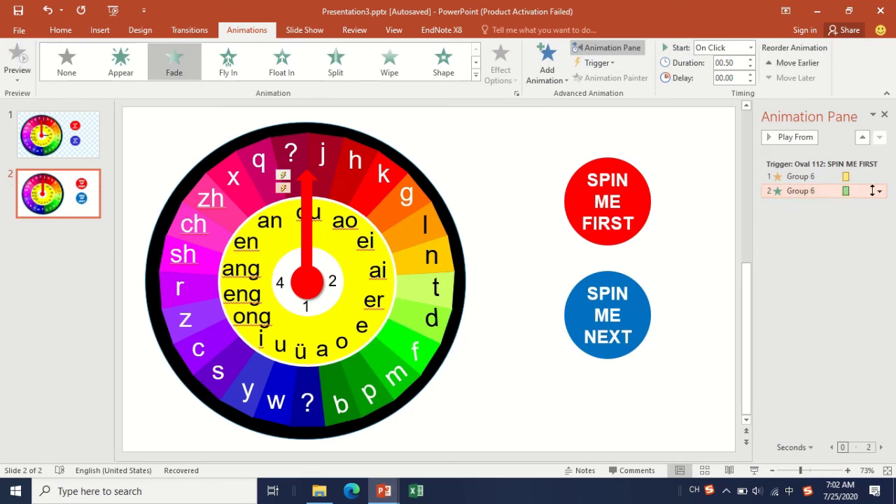
Set the arrow's Fade animation to a duration of 0.25 seconds, starting on click
double_click(737, 63)
text(0)
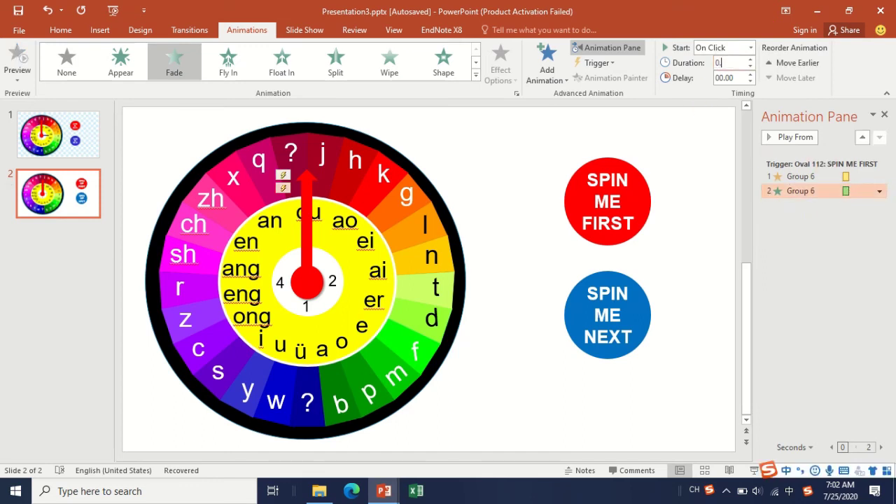
text(.25)
key(Return)
click(879, 191)
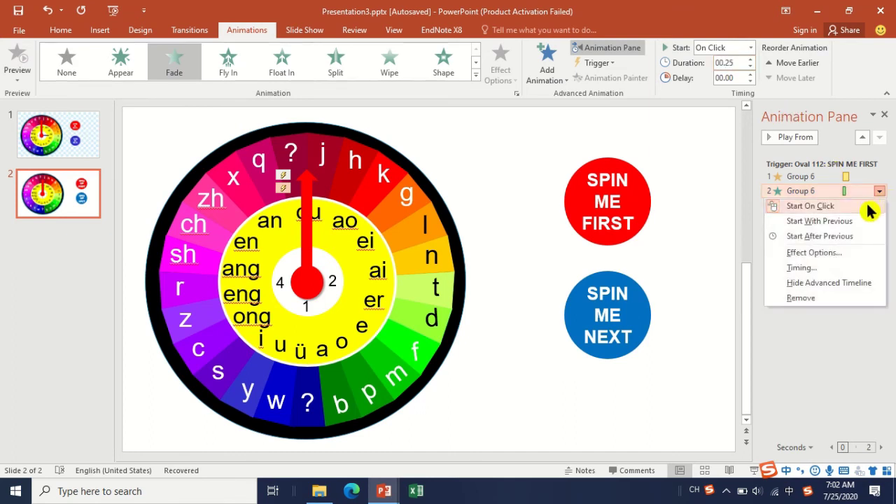
click(867, 206)
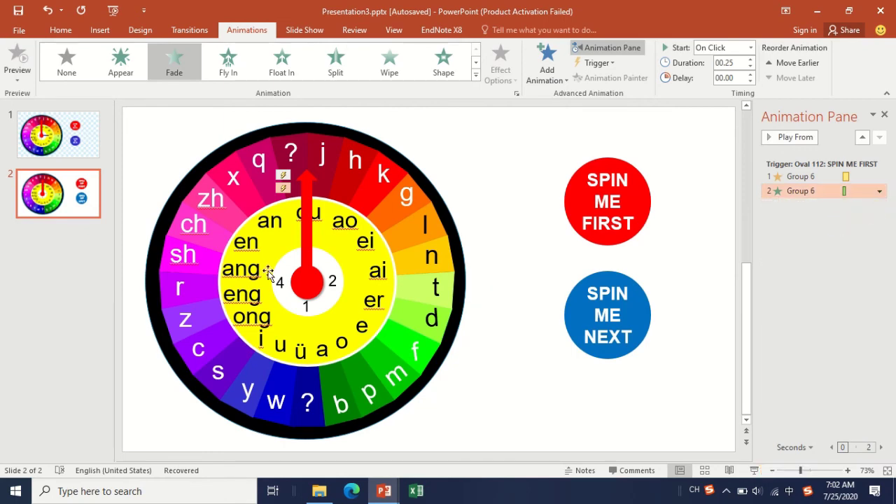
Add a second Fade entrance animation to the red arrow and place it last under the SPIN ME FIRST trigger
click(311, 201)
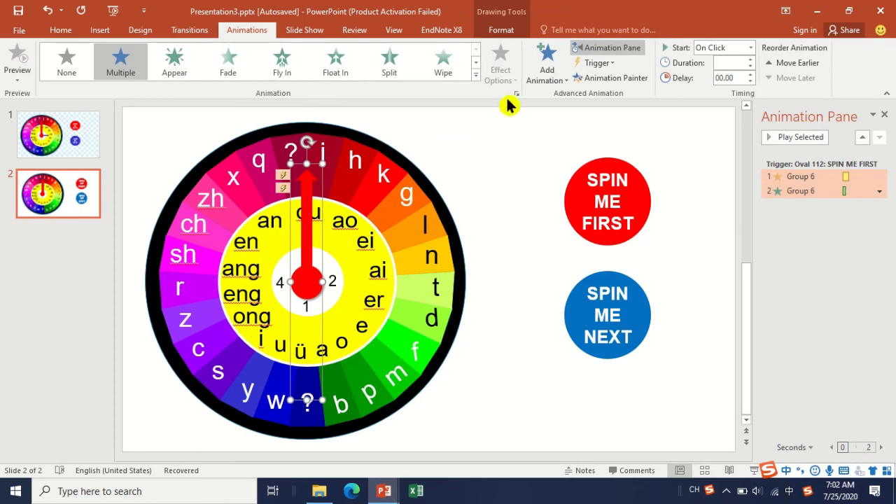
click(542, 75)
click(611, 137)
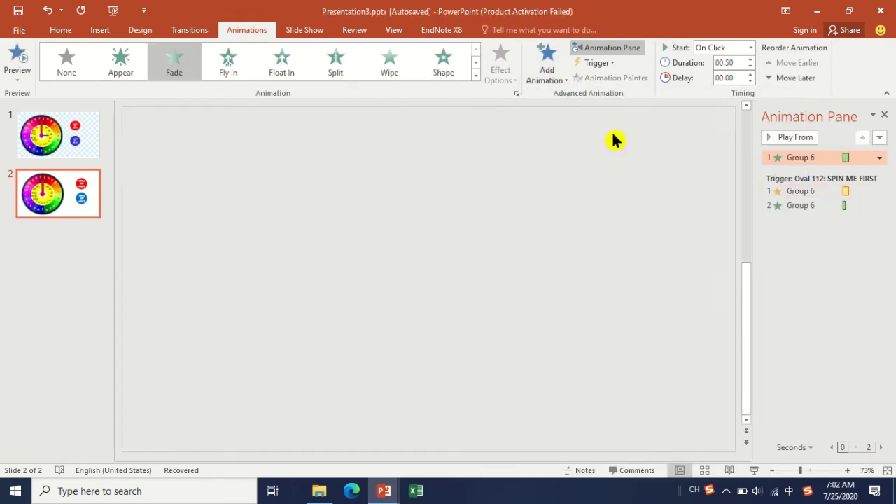
drag(795, 159, 795, 212)
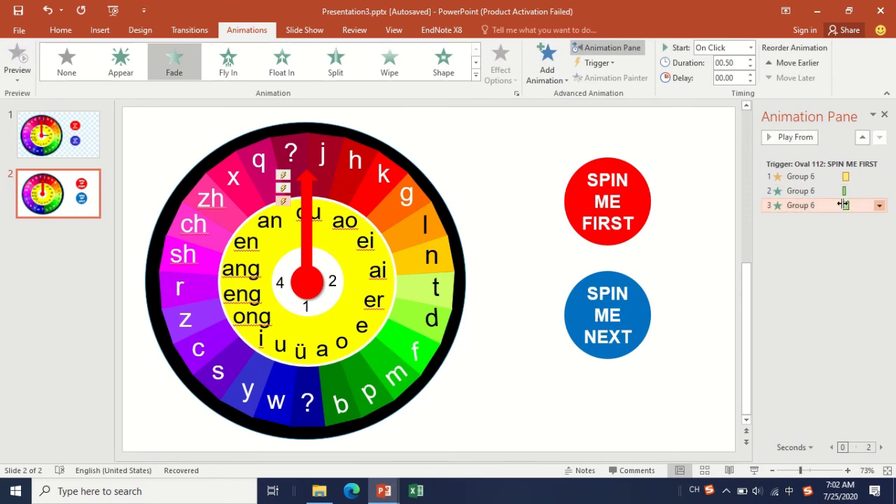
Set the second Fade animation to start with previous and last 0.25 seconds
click(879, 206)
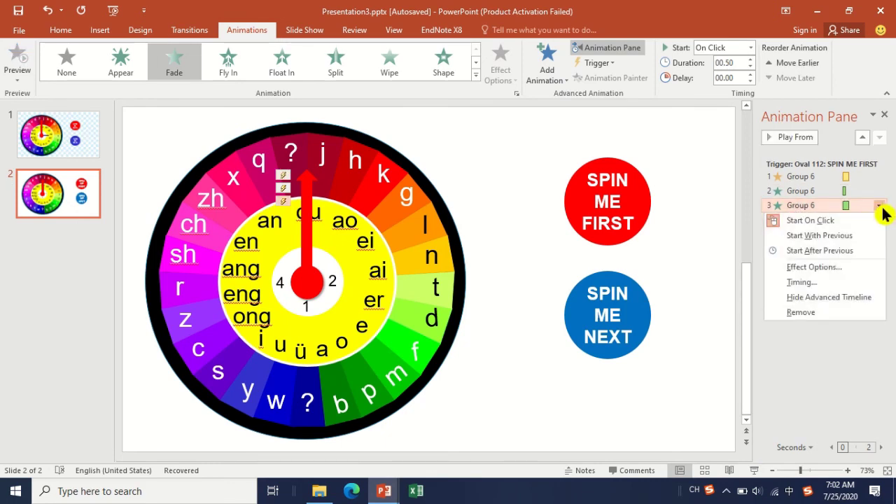
click(837, 238)
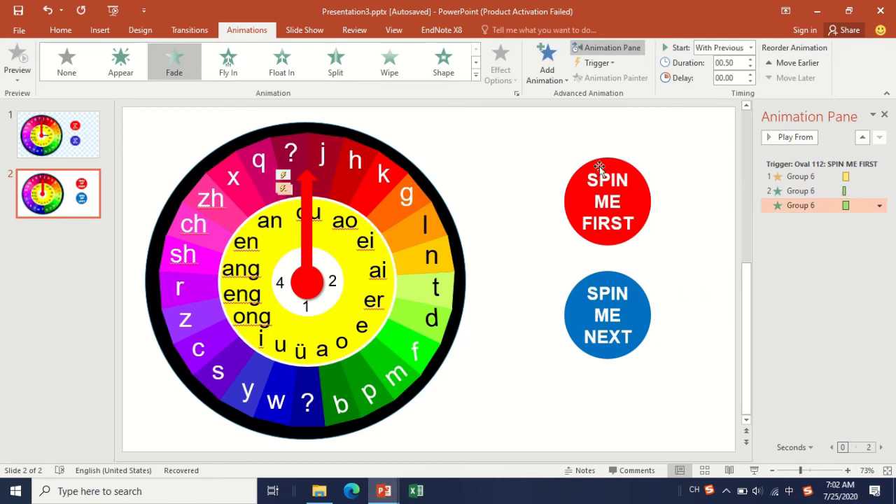
double_click(726, 62)
text(0)
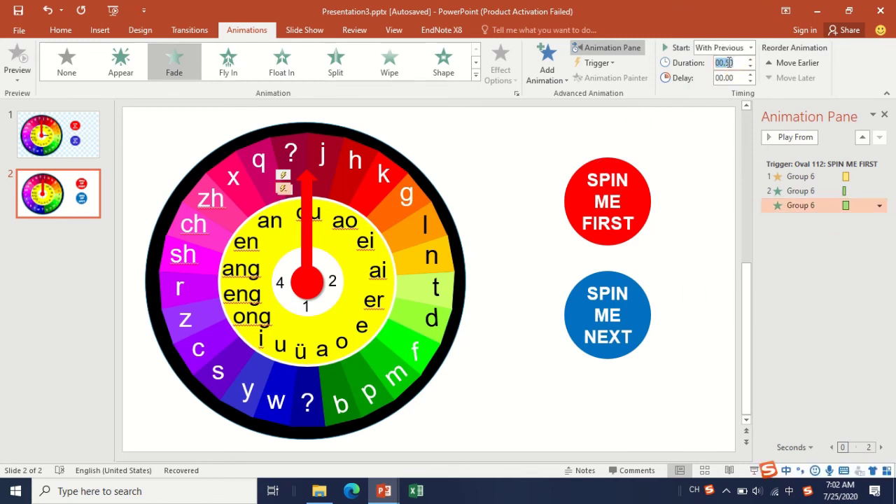
key(Return)
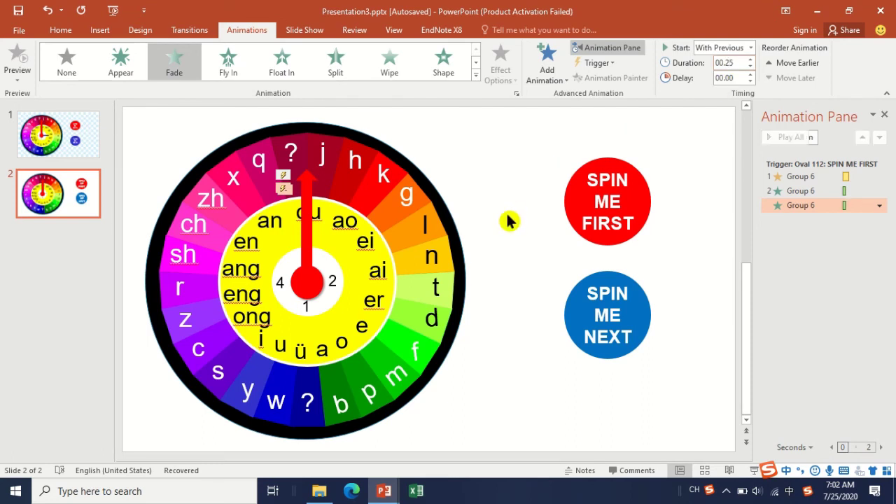
Run the slide show from the current slide, test the SPIN ME FIRST circle and return to editing
click(509, 221)
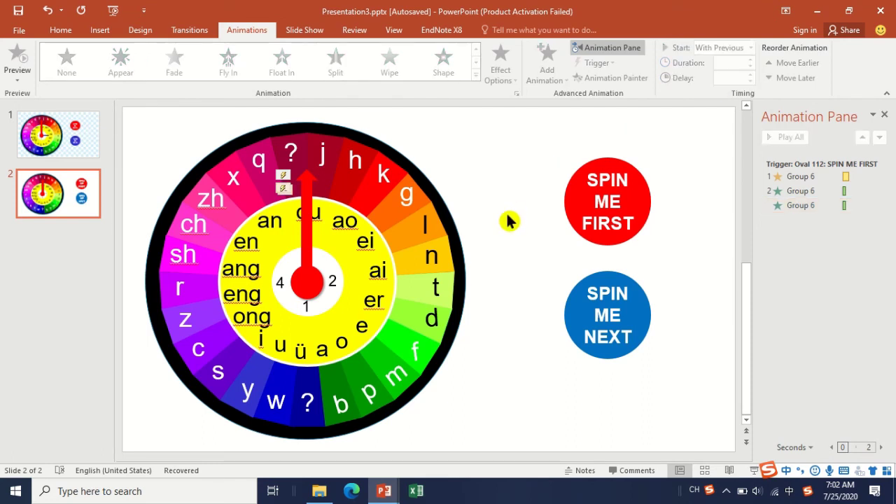
click(753, 470)
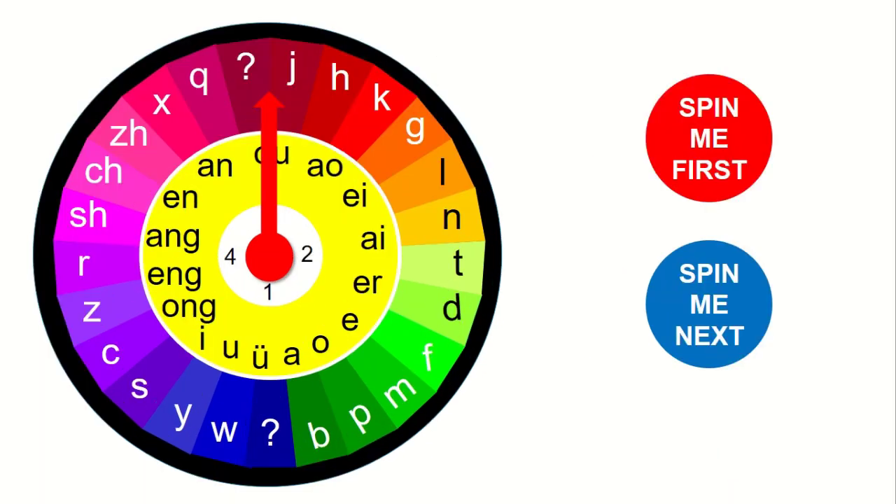
click(715, 147)
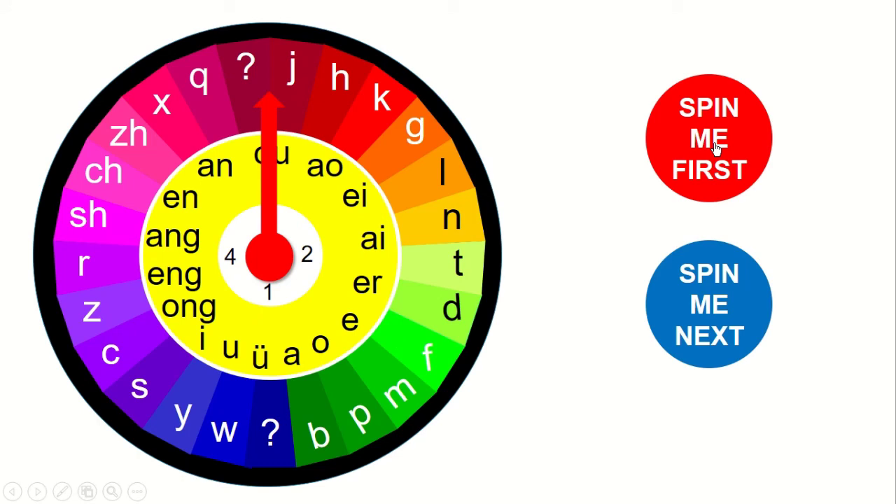
key(Escape)
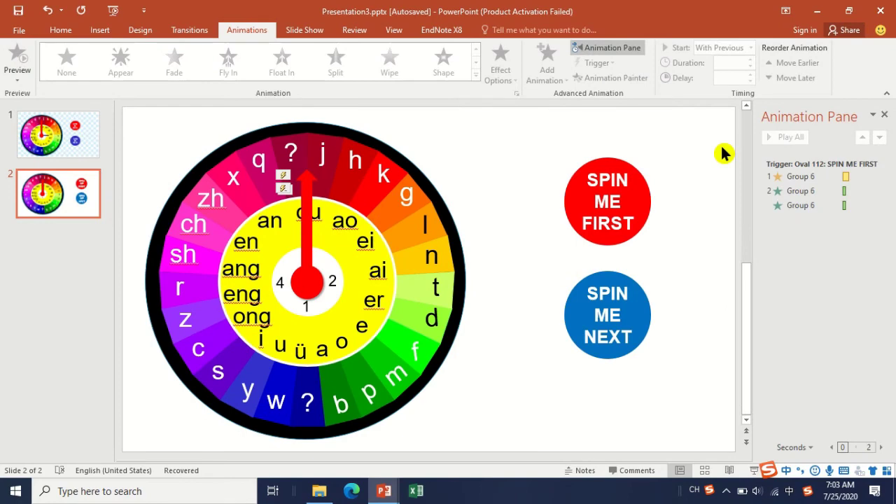
Set the red arrow's Spin animation under the SPIN ME FIRST trigger to repeat Until Next Click
click(808, 175)
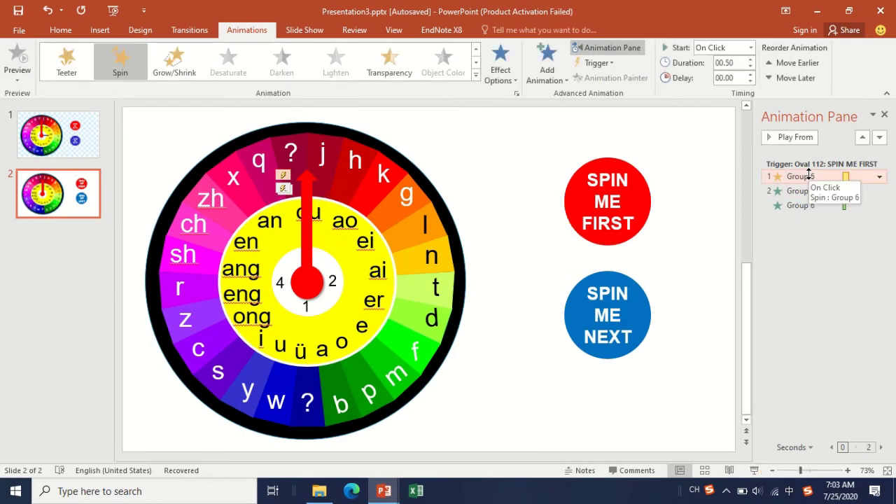
click(880, 178)
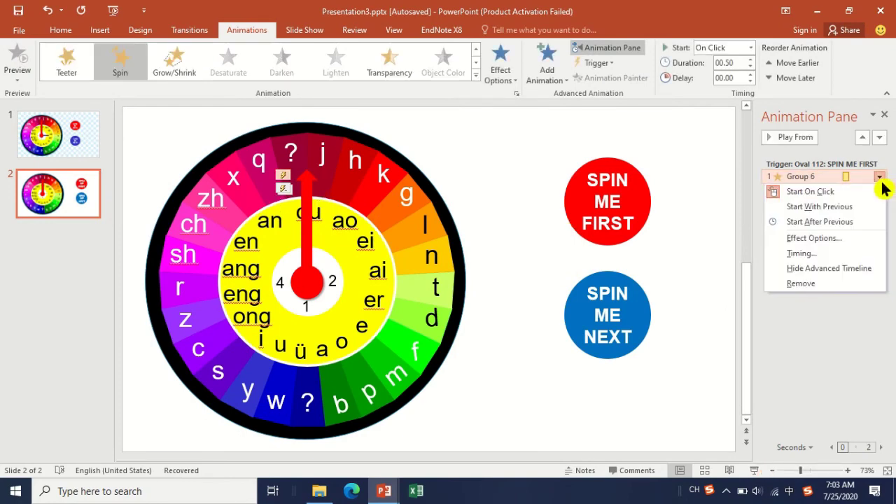
click(855, 240)
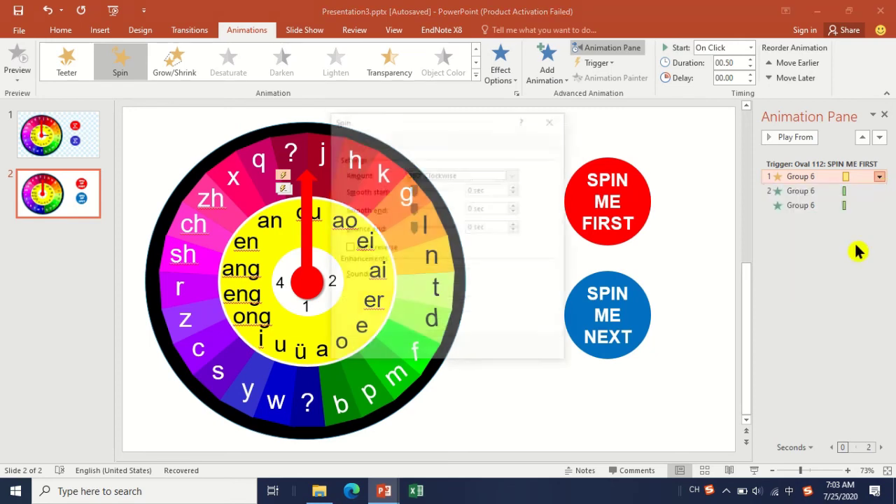
click(379, 141)
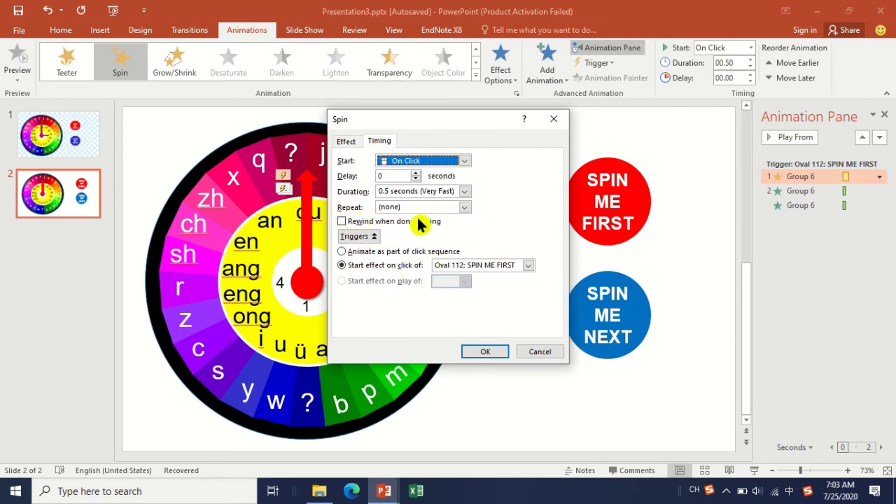
click(469, 210)
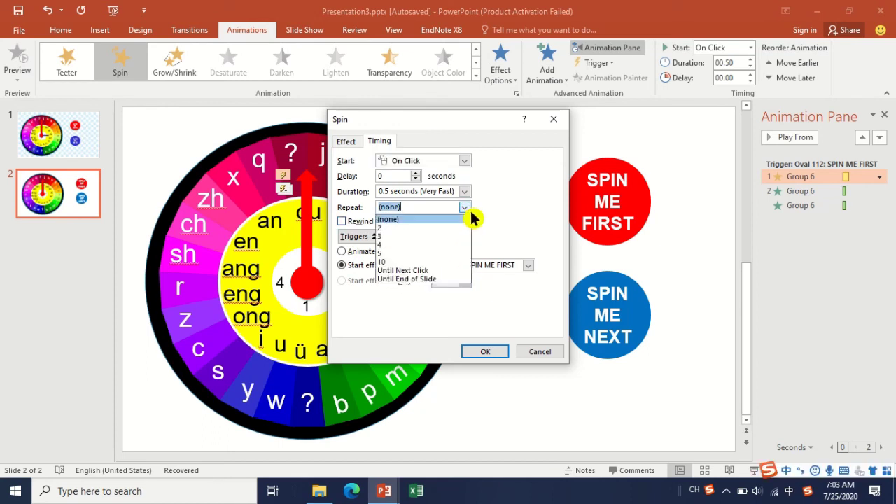
click(441, 271)
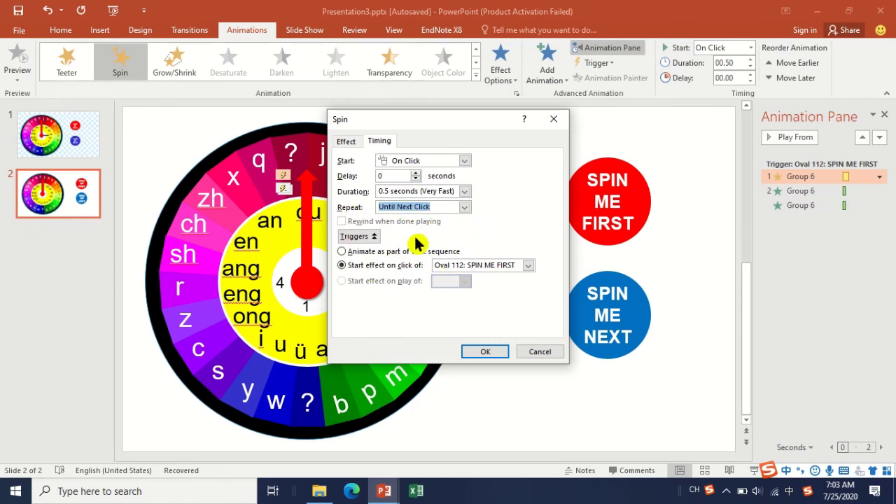
click(487, 353)
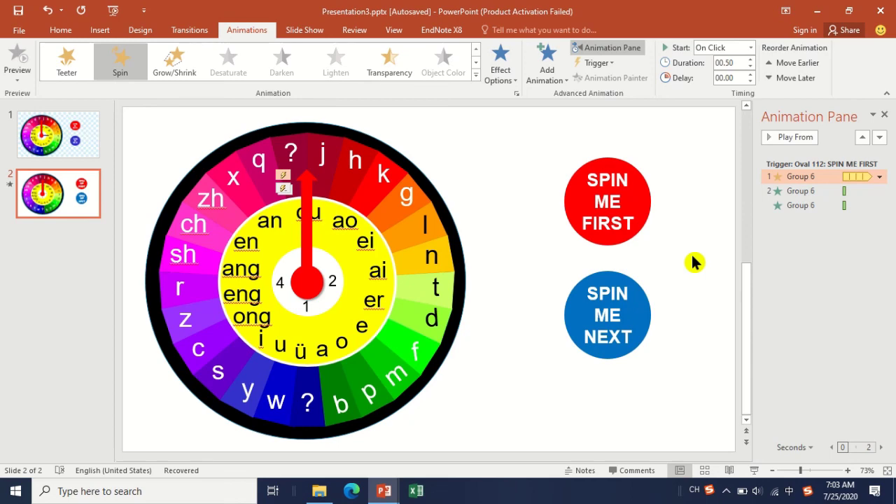
Run the slide show from the current slide, spin and stop the arrow with the SPIN ME FIRST circle, and return to editing
click(754, 471)
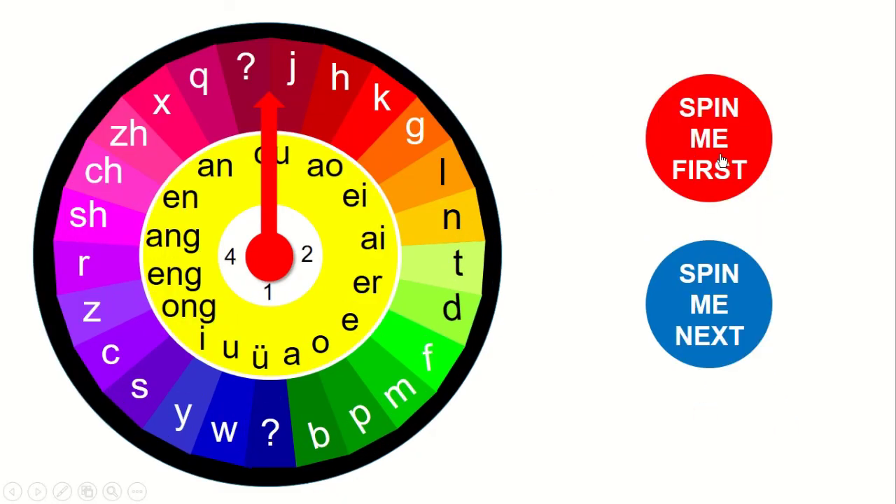
click(719, 155)
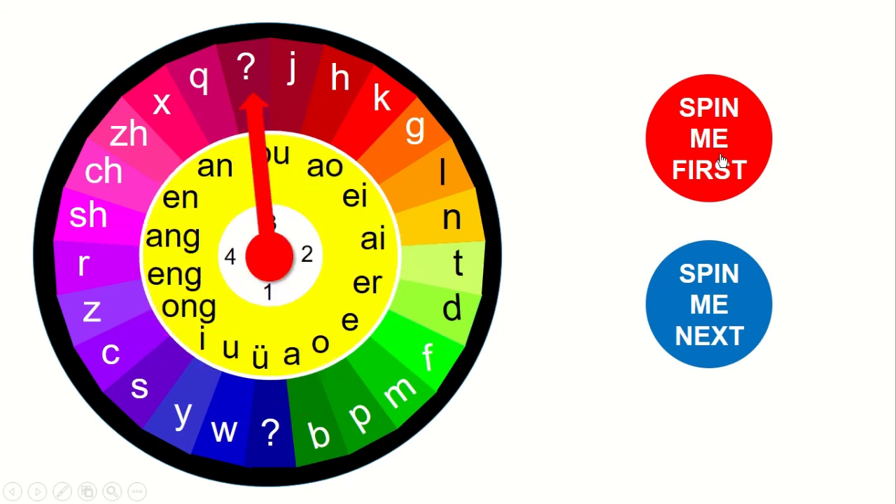
click(721, 159)
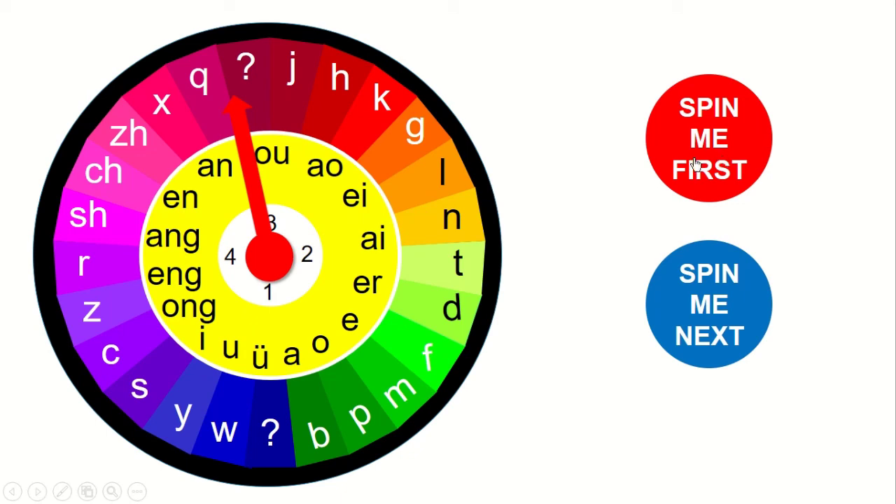
key(Escape)
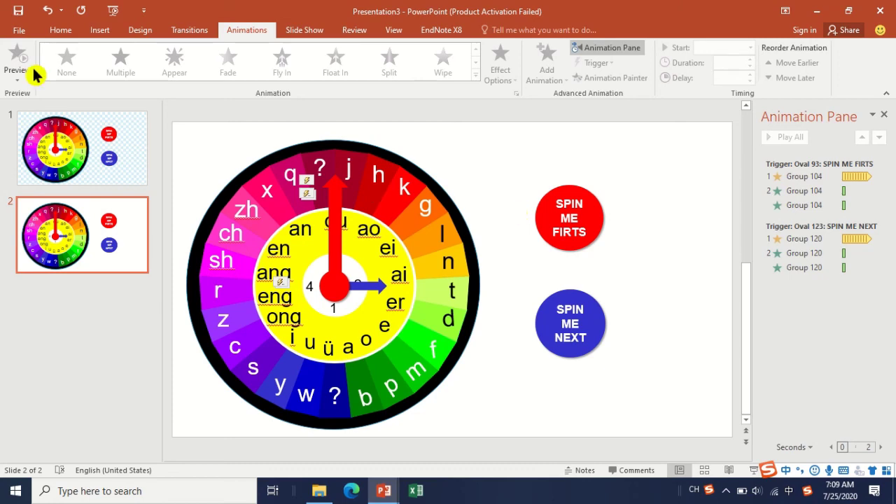
Give slide 2's background a pattern fill with a light blue theme foreground colour
click(137, 31)
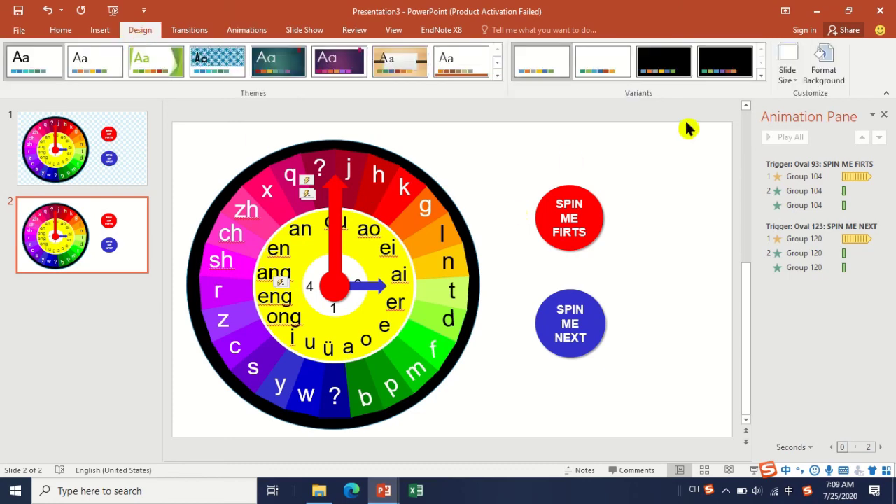
click(822, 79)
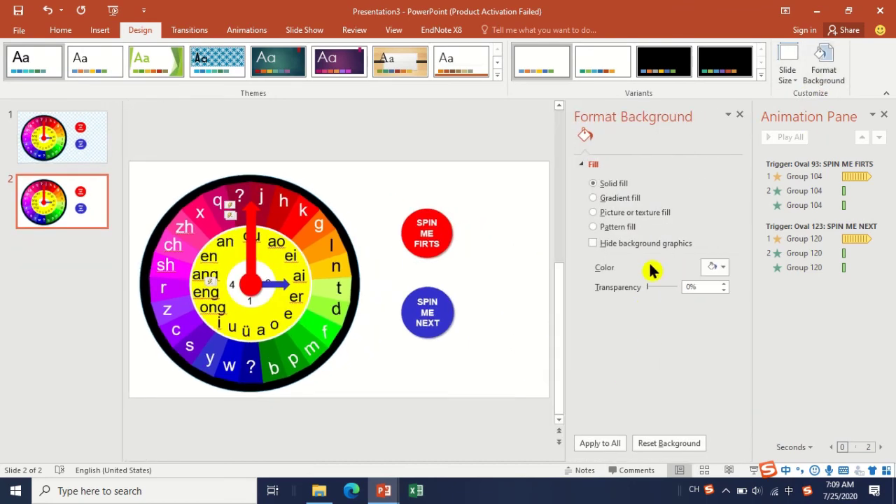
click(668, 215)
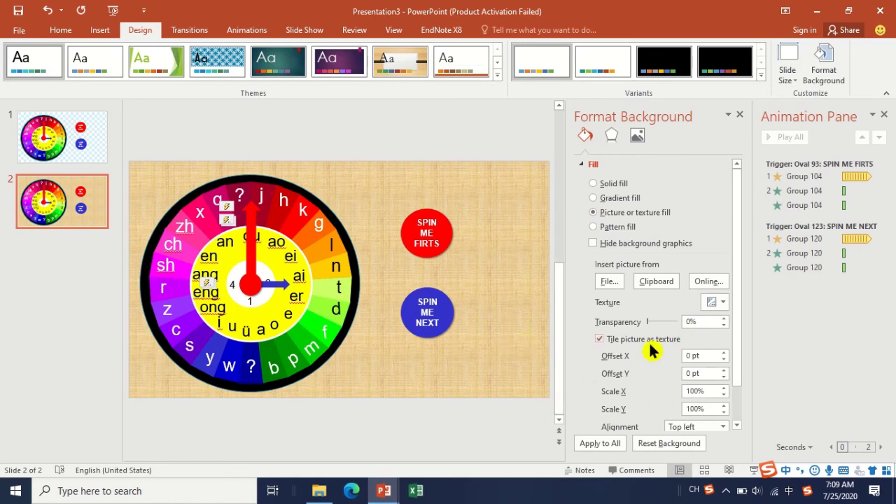
click(629, 231)
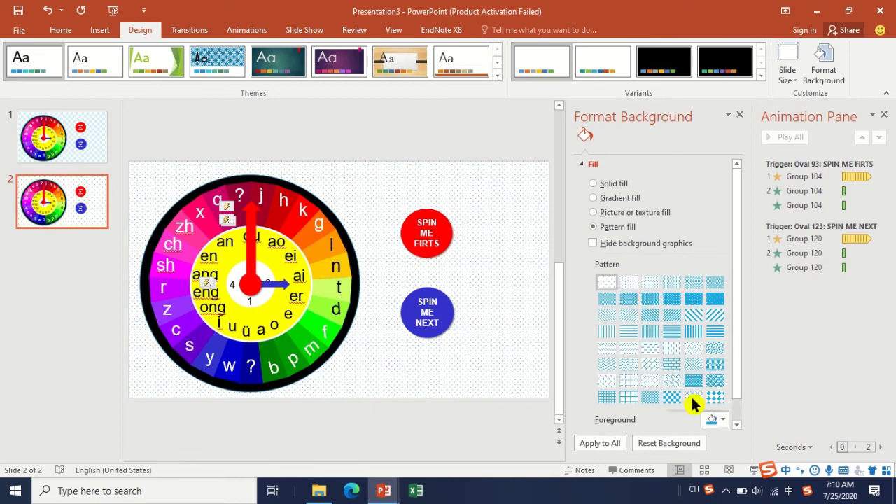
click(714, 420)
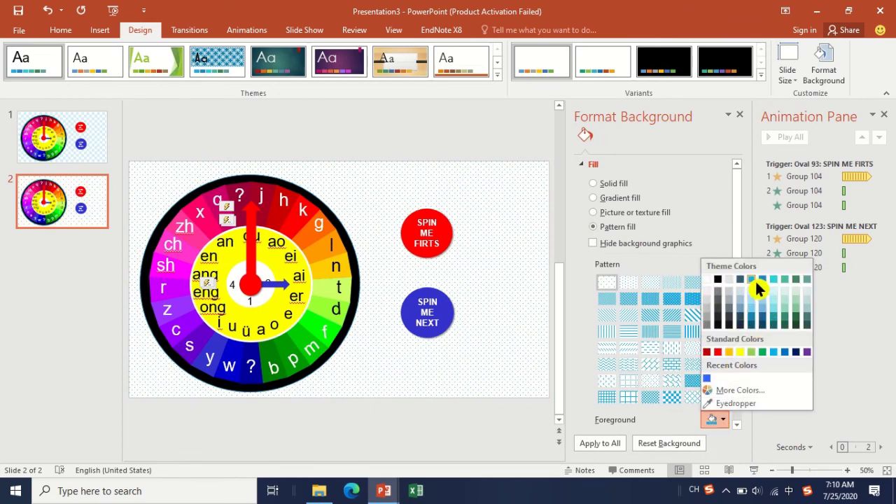
click(752, 286)
click(724, 420)
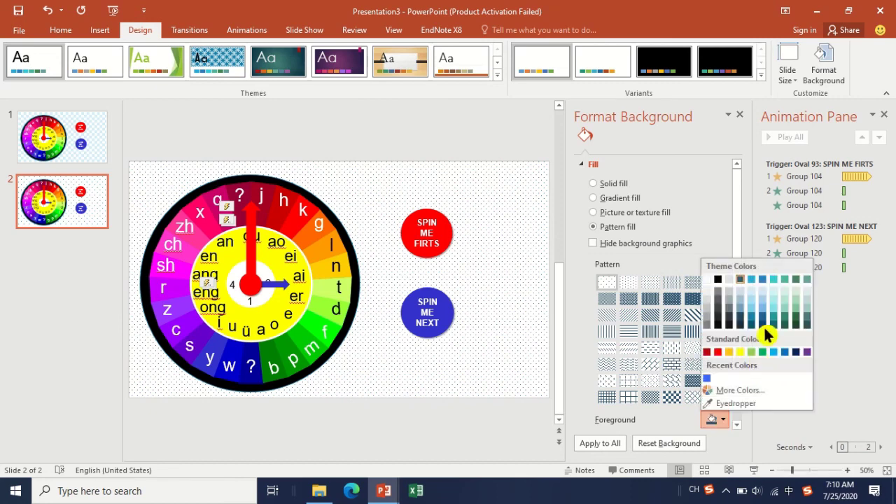
click(757, 283)
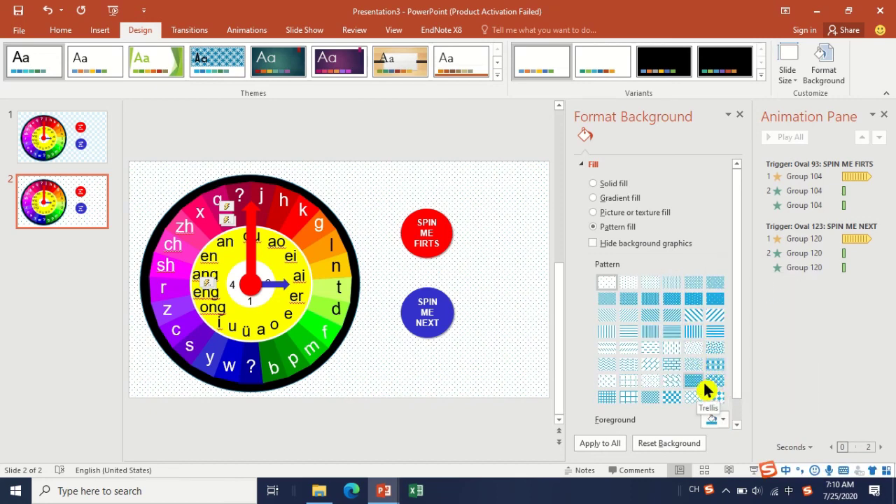
Apply the second dotted pattern in the first row to slide 2's background, and close the background formatting and animation panes
click(626, 284)
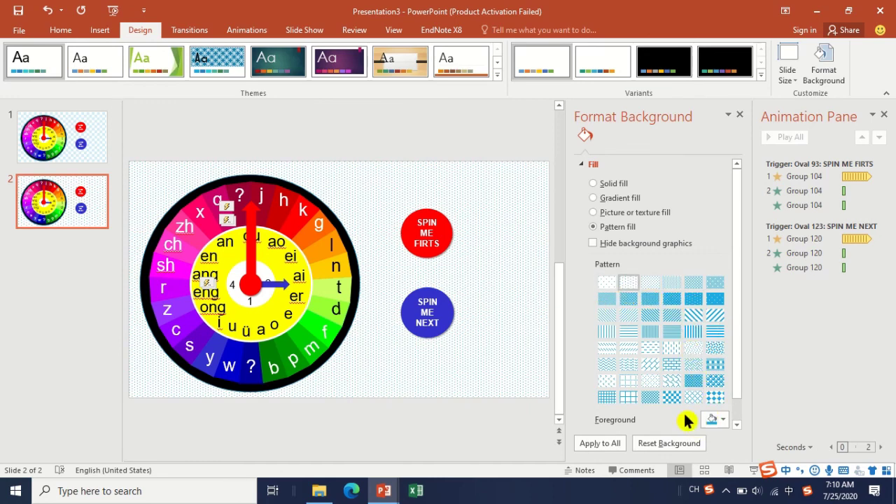
click(657, 370)
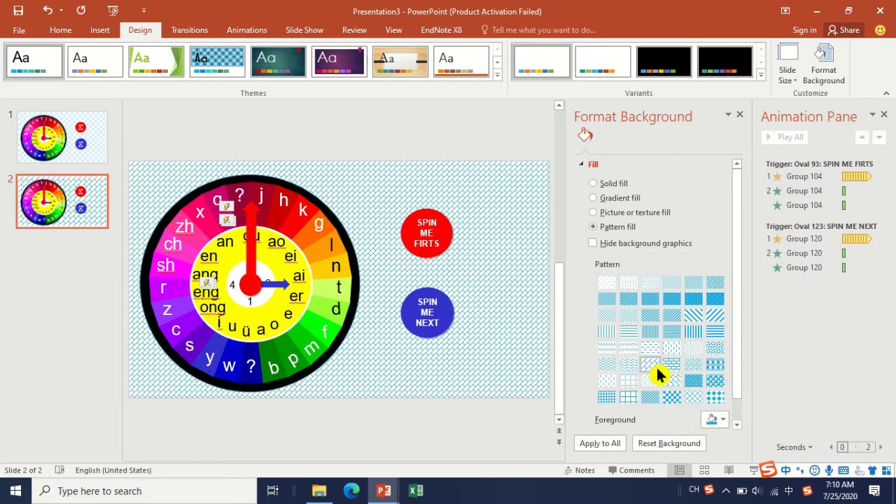
click(635, 287)
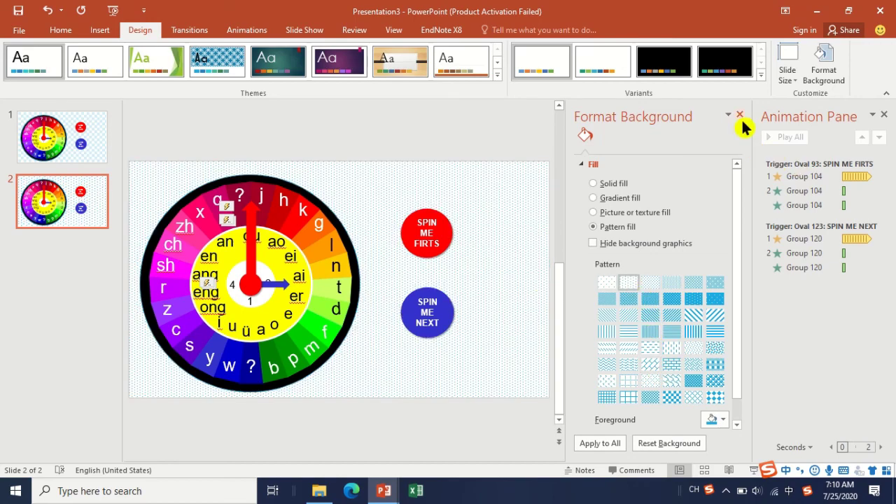
click(739, 114)
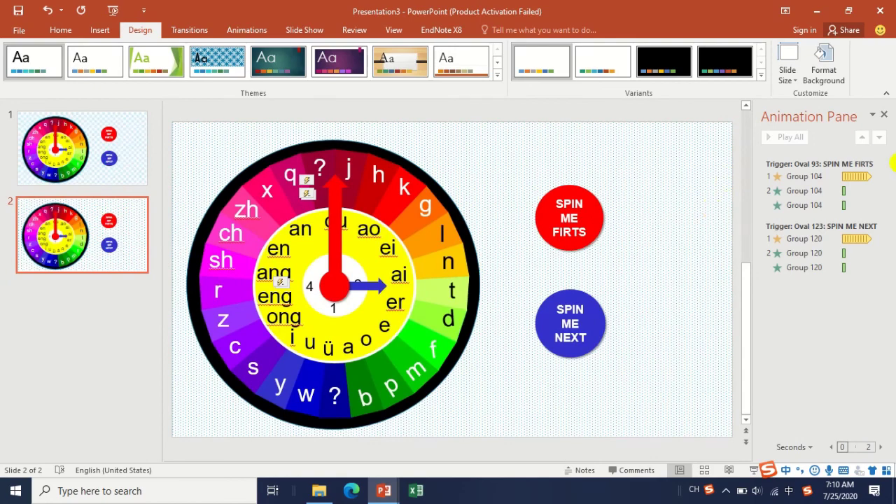
click(884, 116)
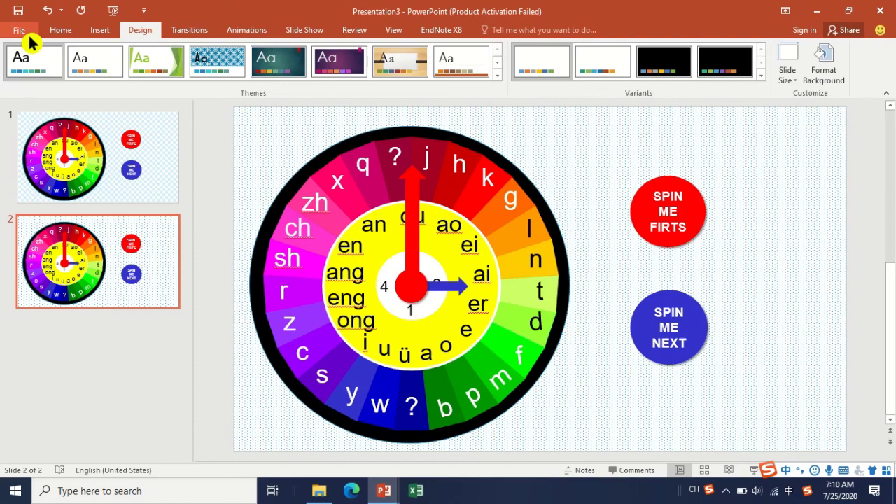
Save a copy of the presentation in the Documents folder as a PowerPoint Show named Presentation3
click(21, 31)
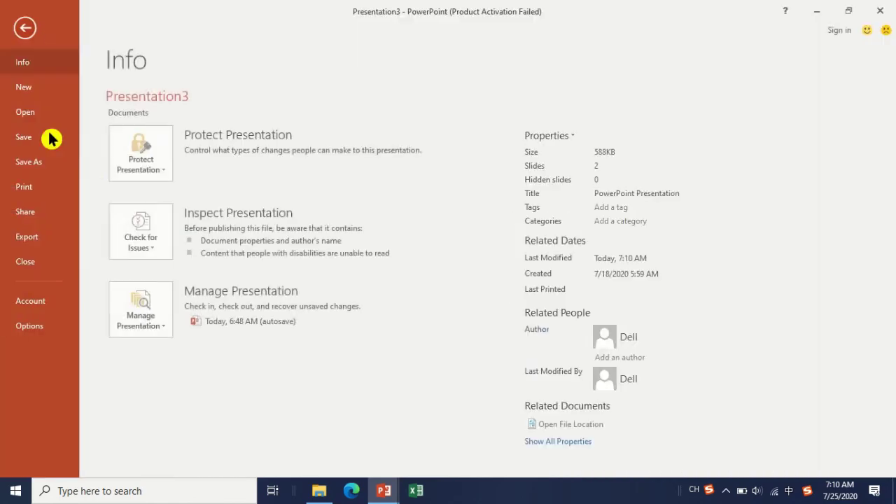
click(42, 165)
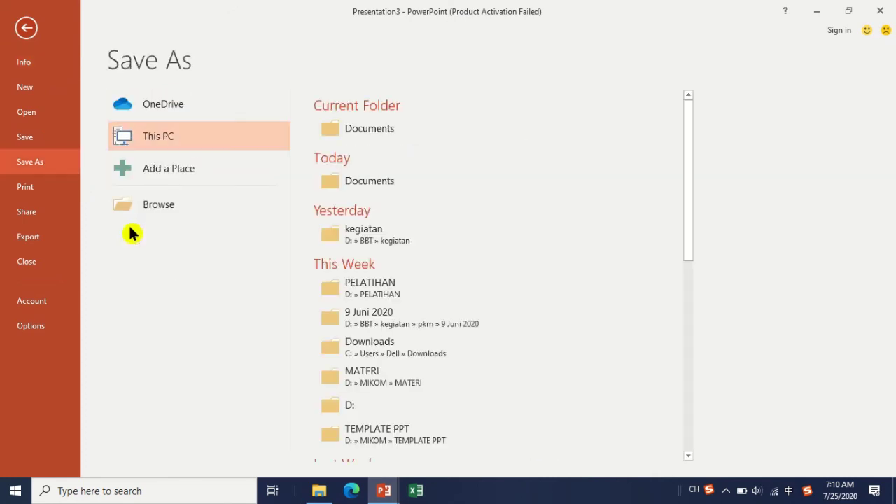
click(404, 142)
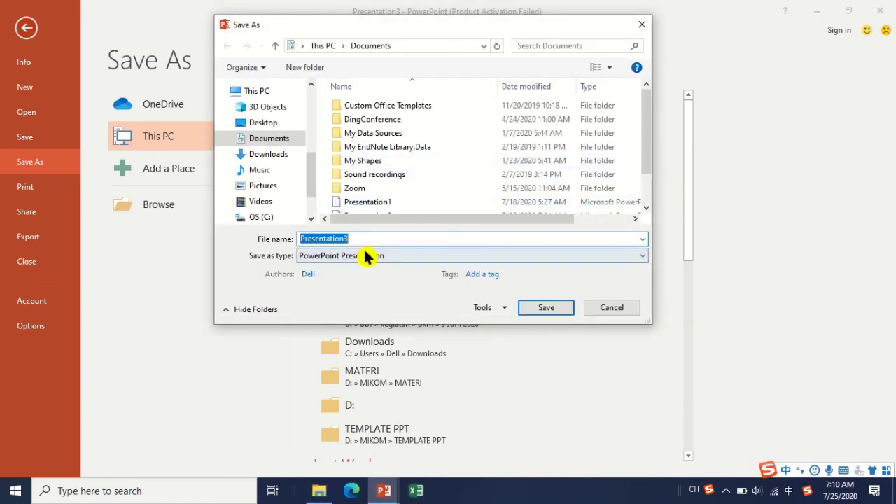
click(385, 264)
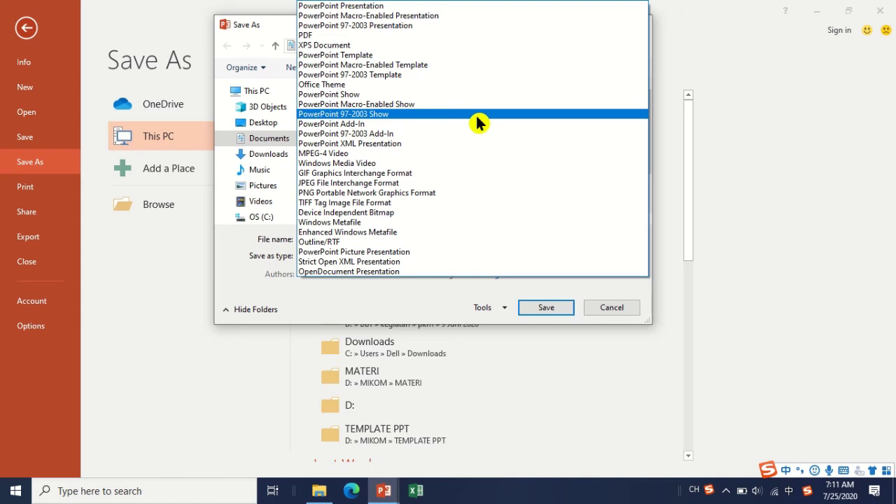
click(506, 94)
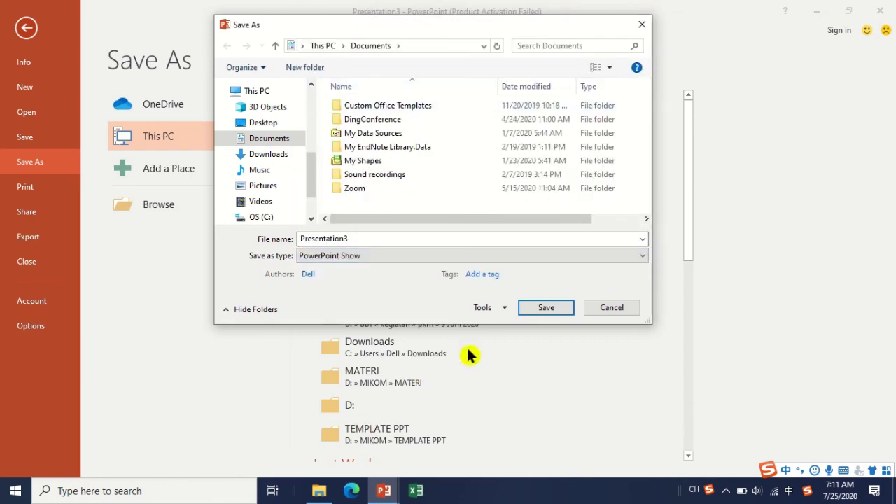
click(560, 308)
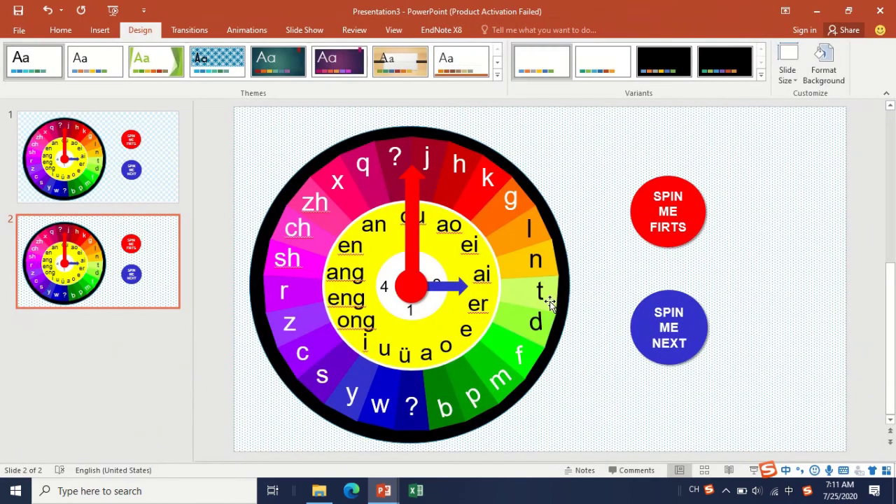